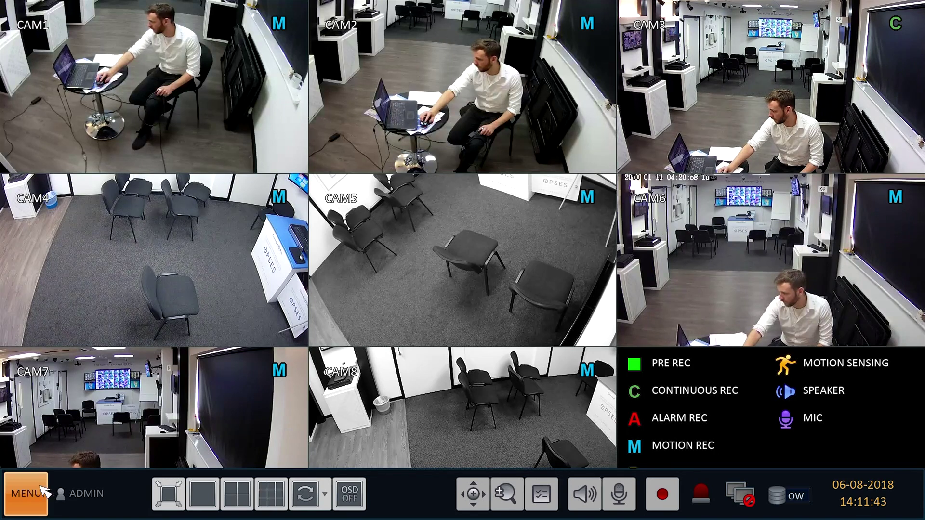
Step: Start direct configuration for CH5 from Camera Setup, confirming that recording stops
click(46, 490)
click(103, 385)
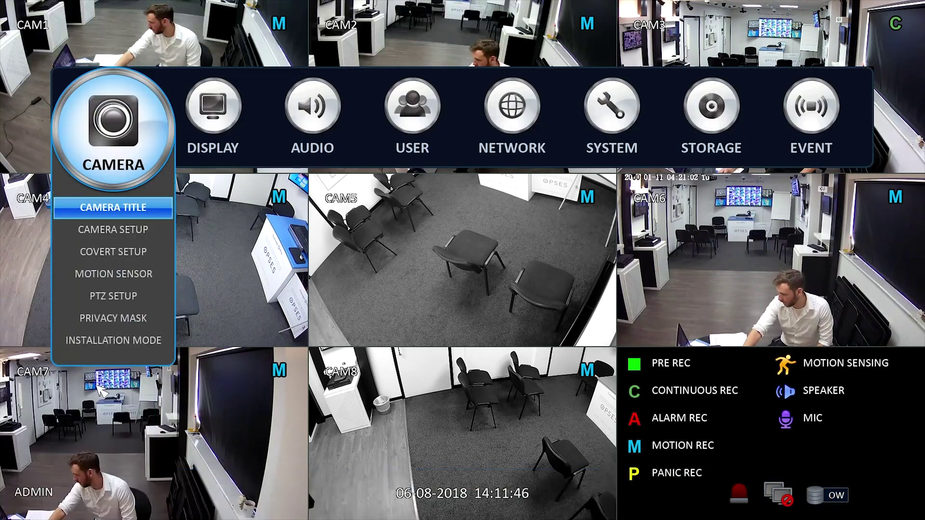
click(116, 227)
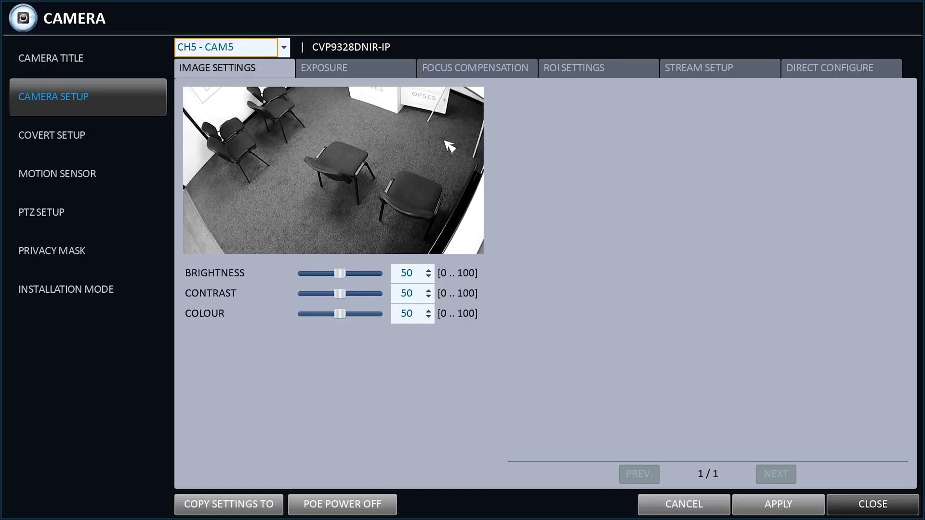
click(827, 68)
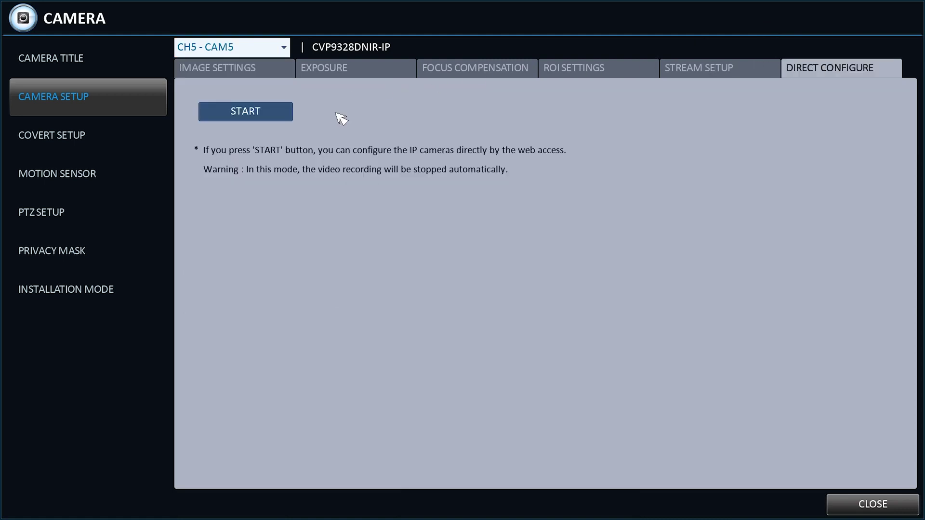
click(287, 112)
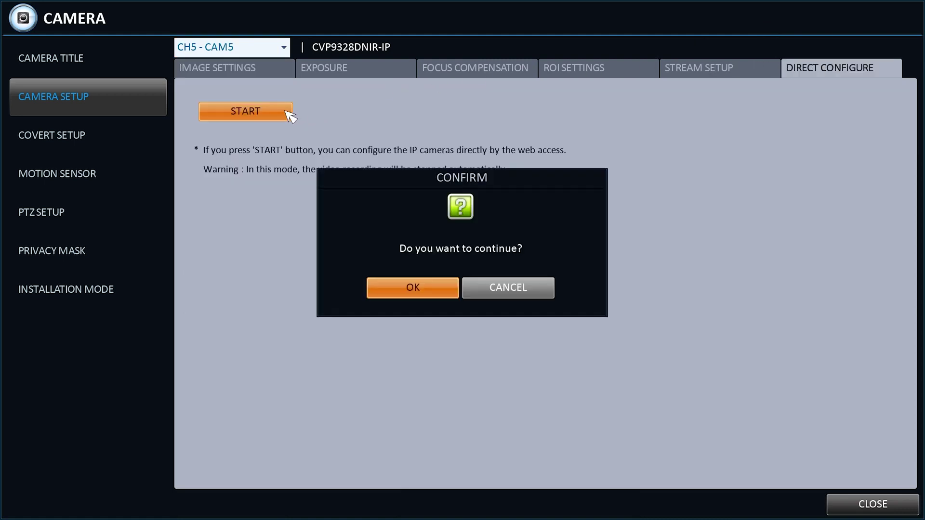
click(402, 296)
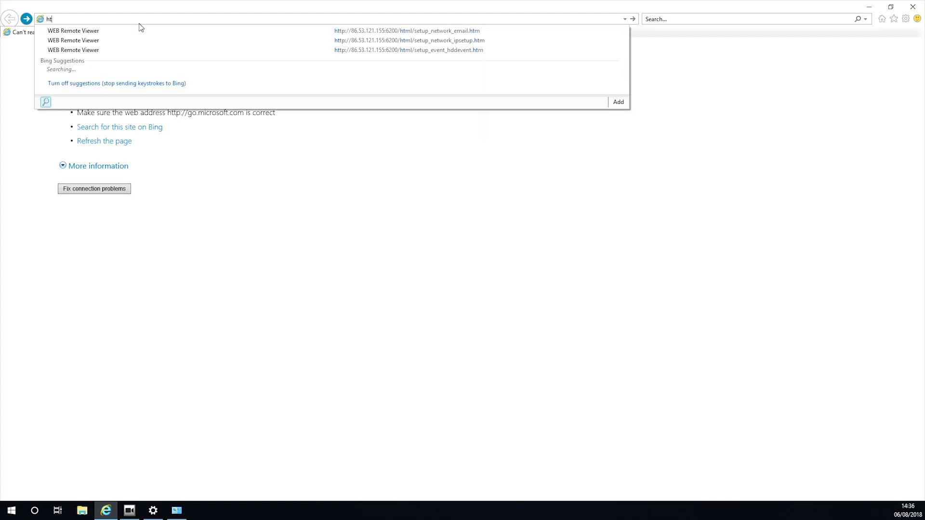
text(p)
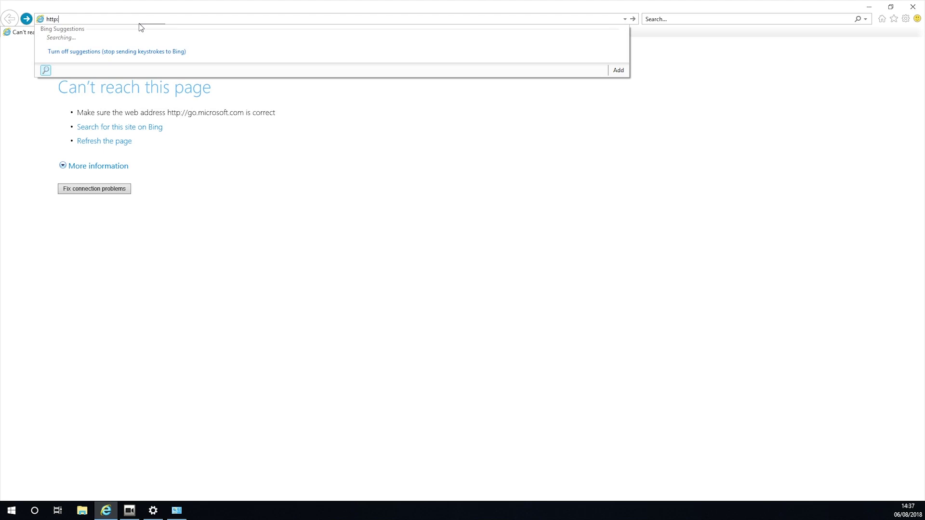
text(://1)
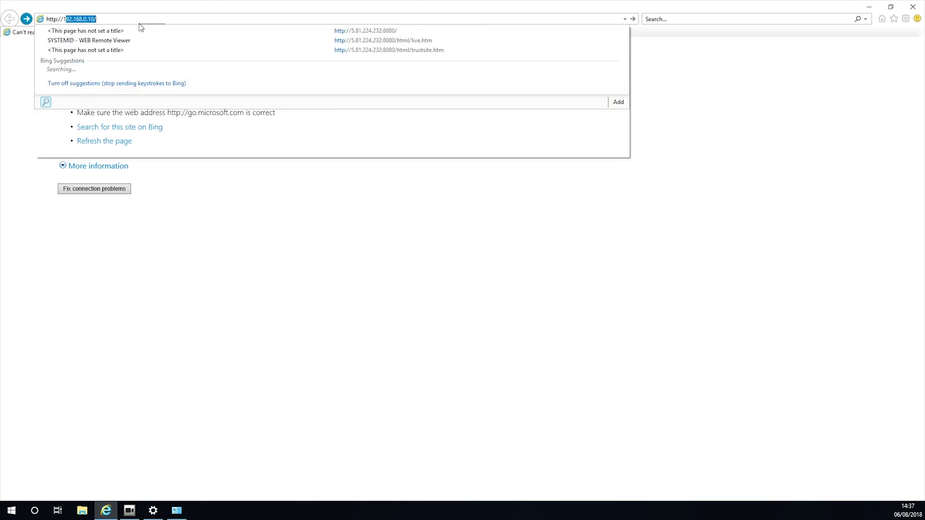
text(92.168)
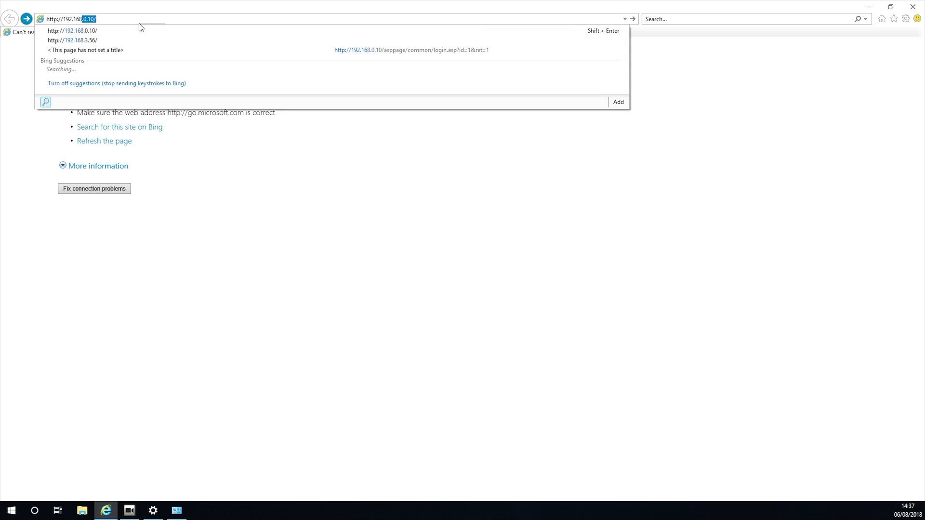
text(.0)
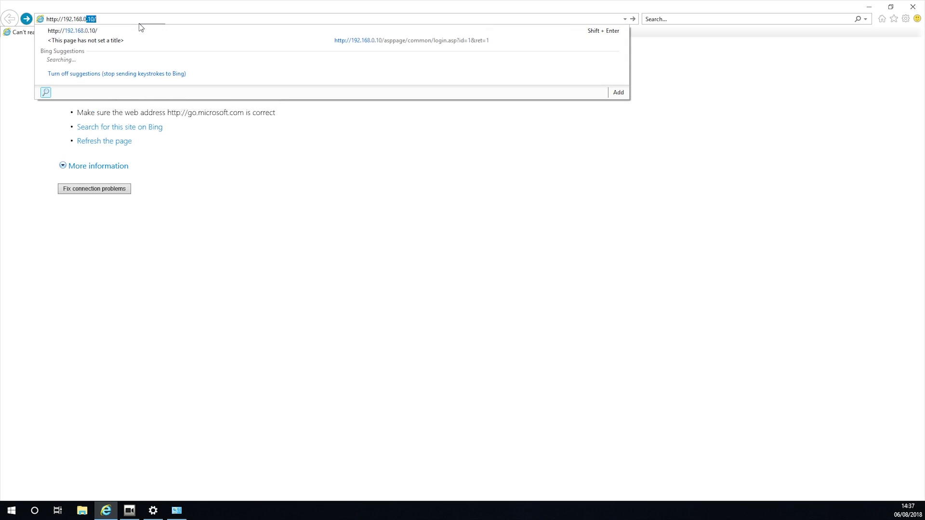
text(.10:80)
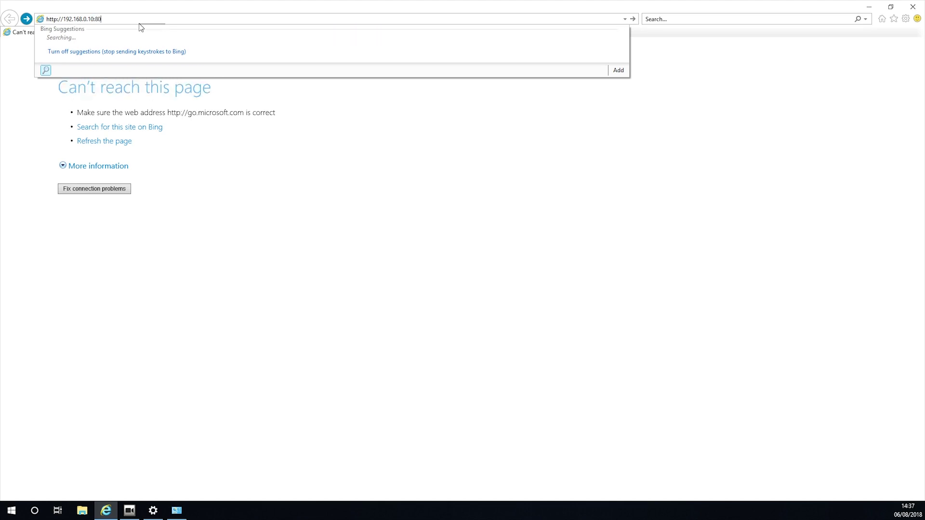
key(Return)
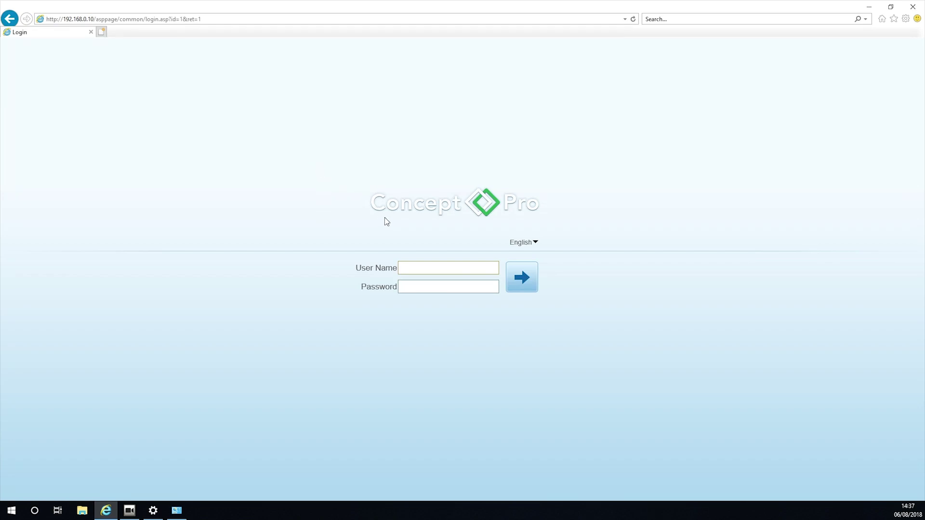
Step: Sign in with the administrator user name and password, declining the default-password change
click(412, 268)
text(ad)
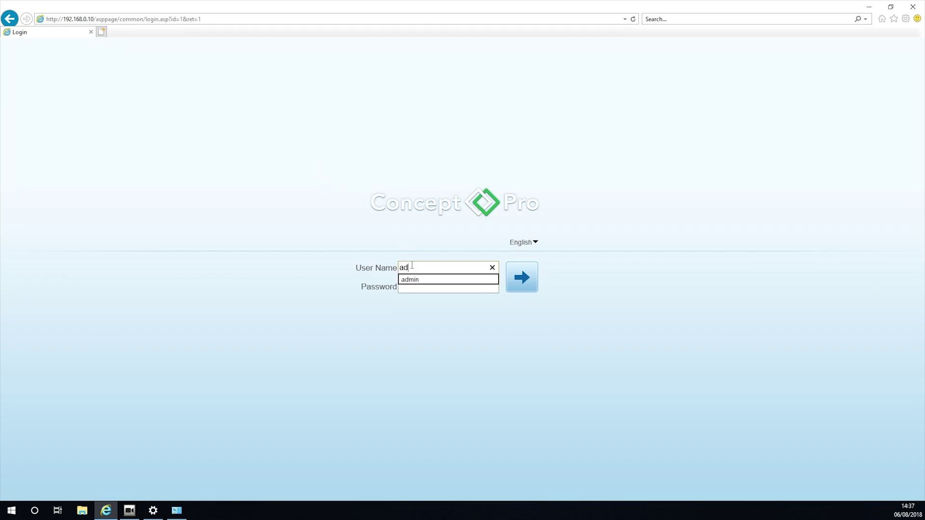
text(min)
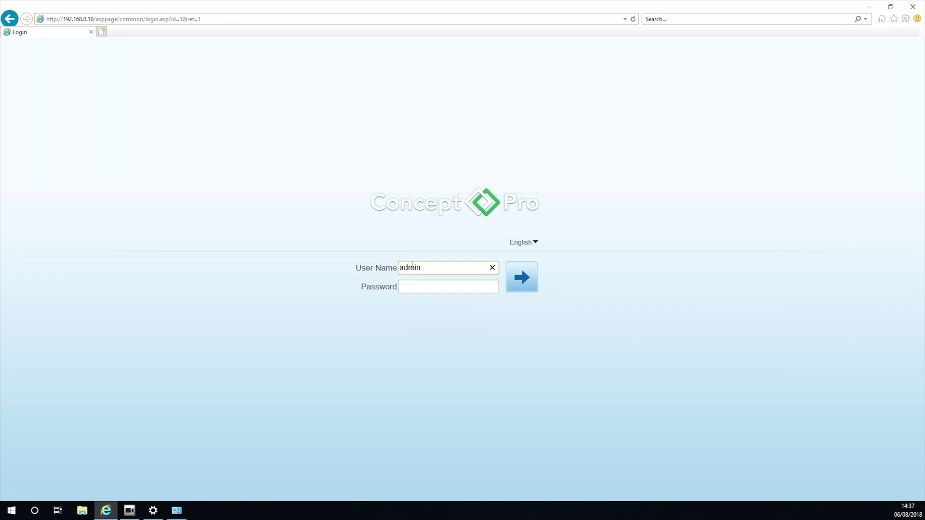
key(Tab)
text(12345)
click(515, 284)
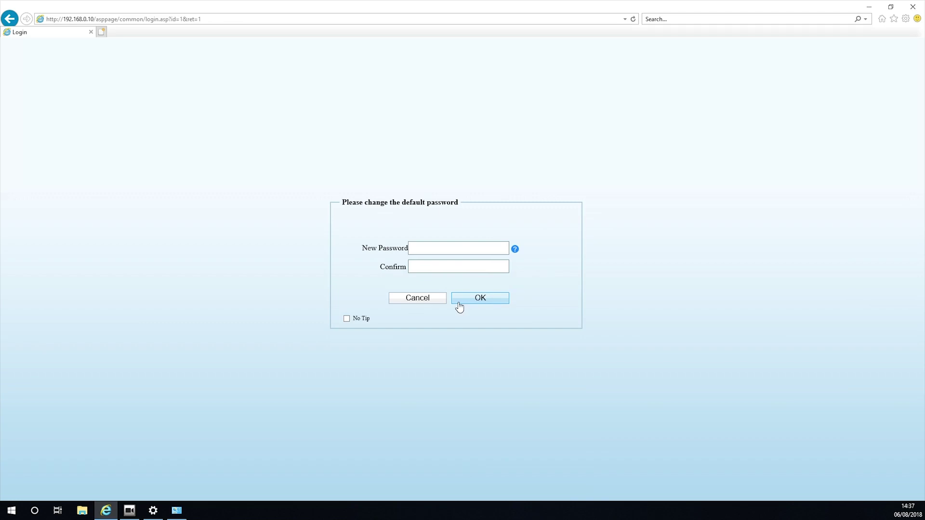
click(439, 304)
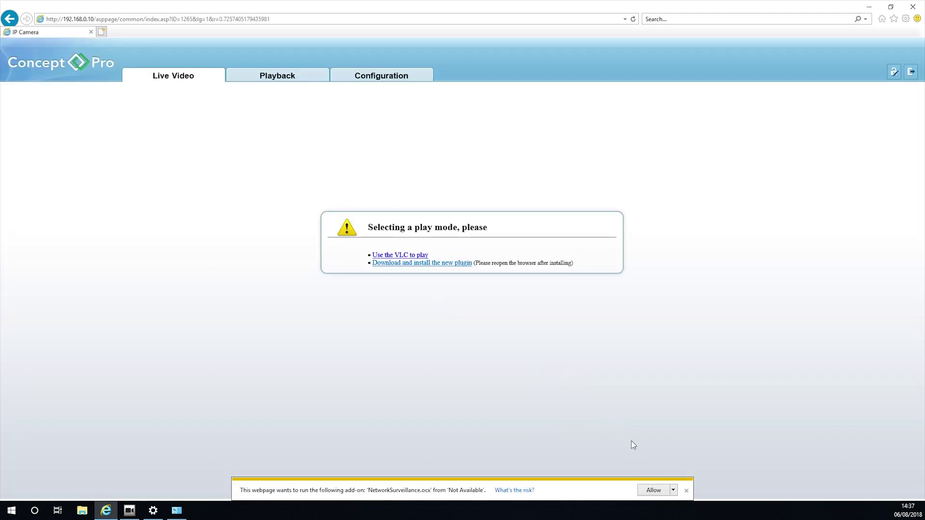
Step: Allow the page's video add-on and open the camera's Local Network configuration
click(647, 492)
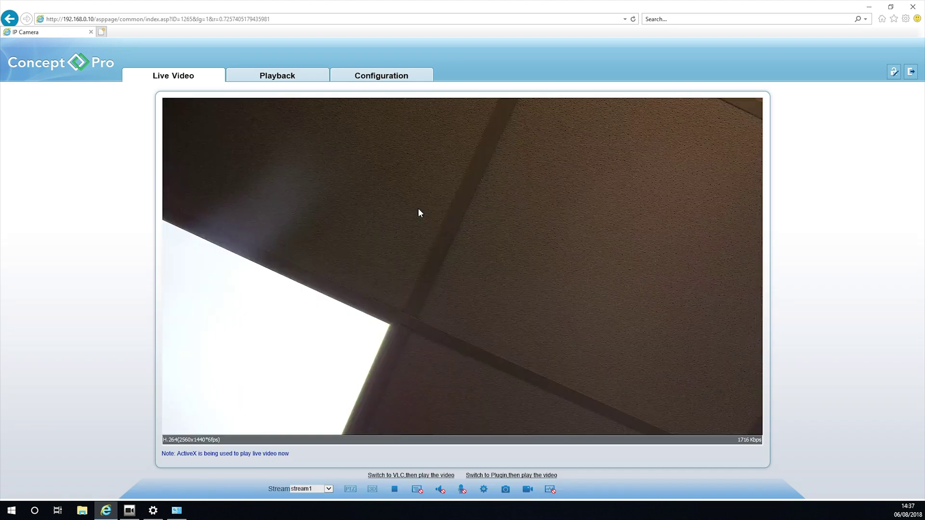
click(366, 76)
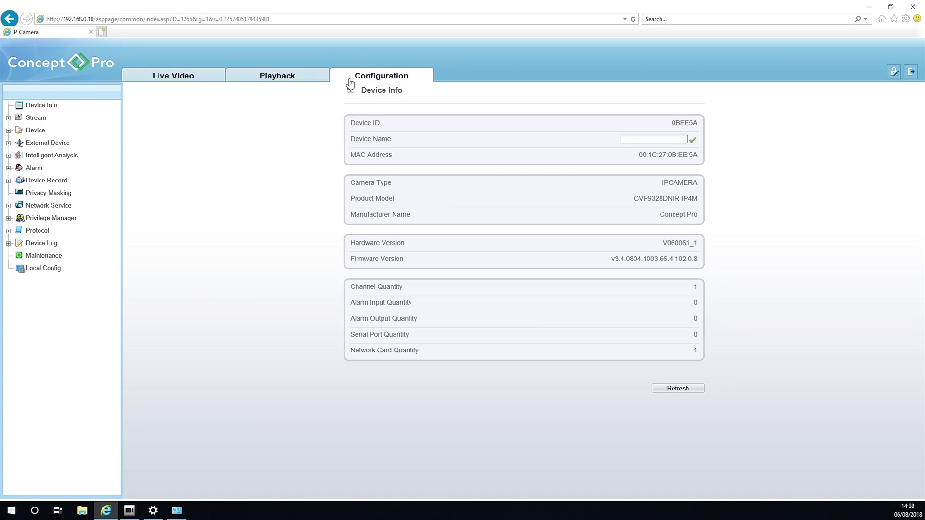
click(40, 135)
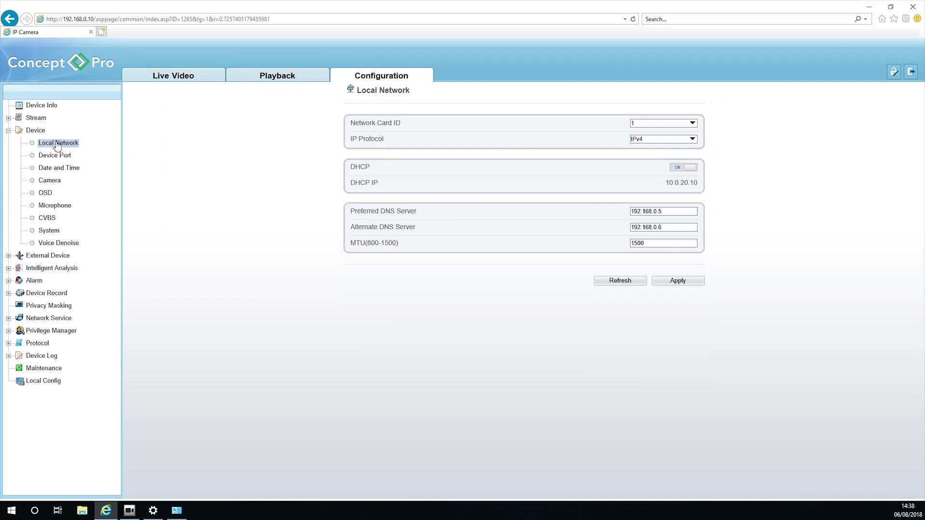
Step: Disable DHCP, set IP 192.168.0.120 with gateway 192.168.0.1, and apply with restart
click(675, 168)
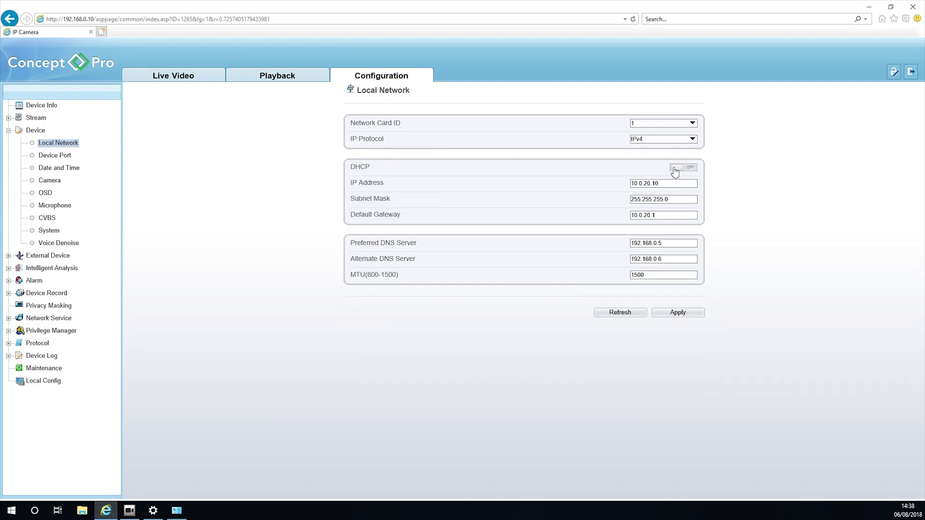
double_click(673, 184)
key(BackSpace)
key(BackSpace)
key(BackSpace)
key(BackSpace)
key(BackSpace)
key(BackSpace)
key(BackSpace)
key(BackSpace)
key(BackSpace)
text(192.168.0.120)
key(Tab)
key(Tab)
text(192.168.0)
click(689, 314)
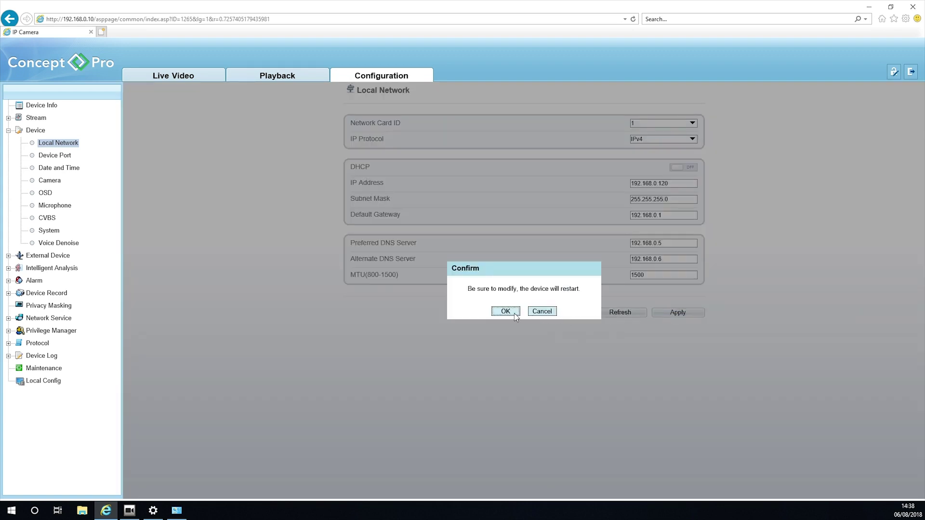
click(506, 312)
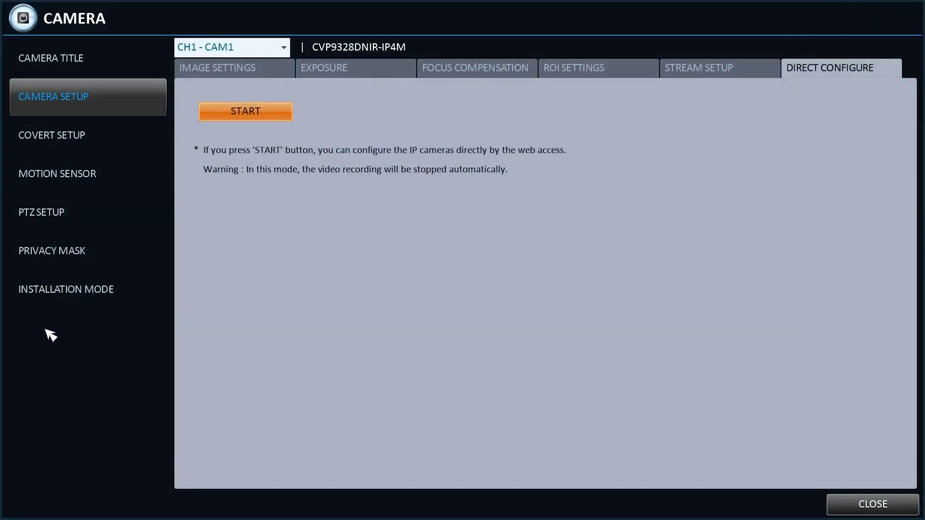
Step: Choose OPEN MODE (Advanced) as the installation mode, apply it and accept the restart warning
click(55, 303)
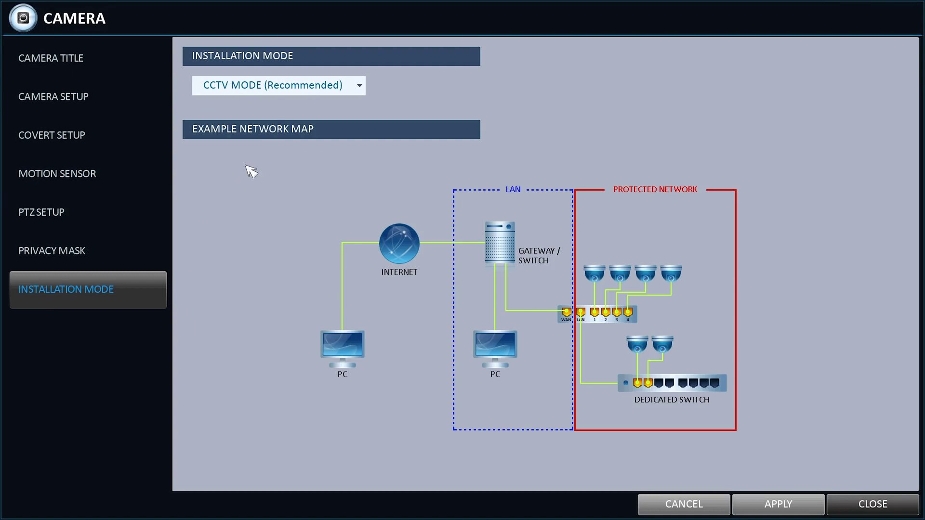
click(264, 87)
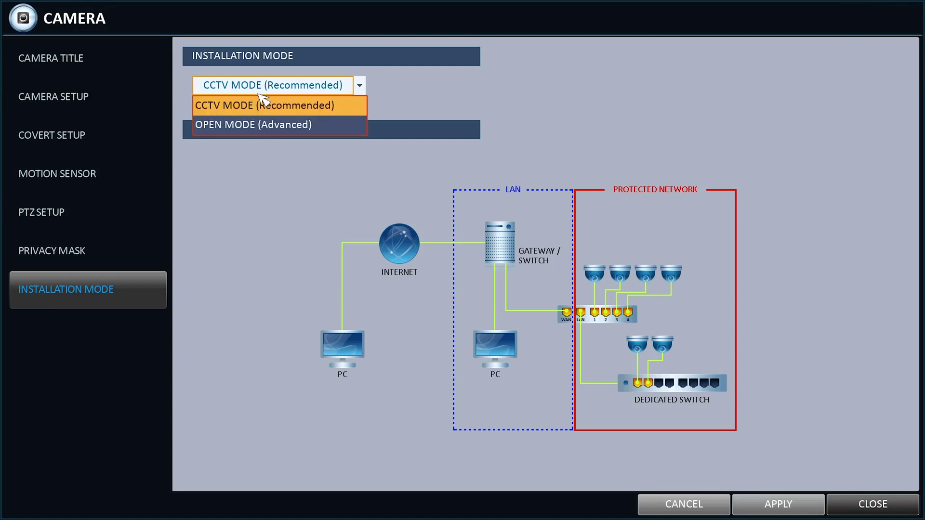
click(254, 126)
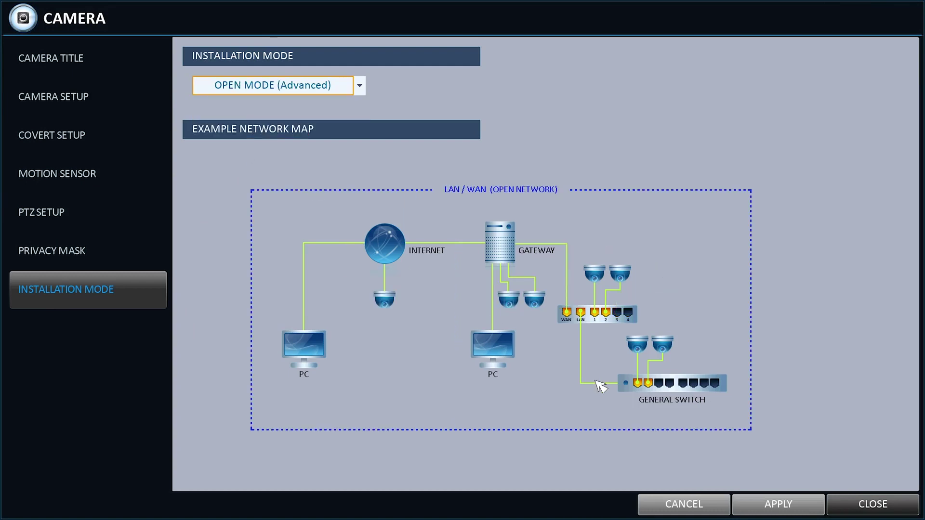
click(769, 513)
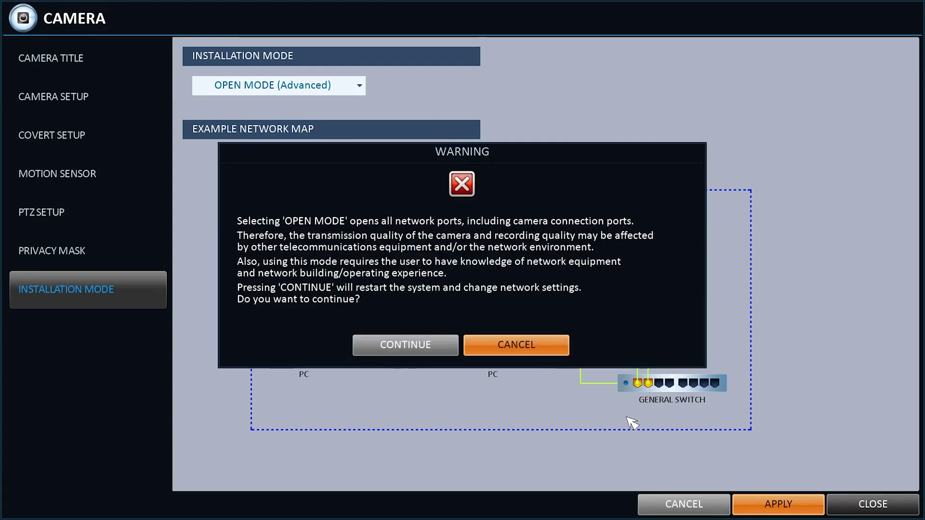
click(402, 345)
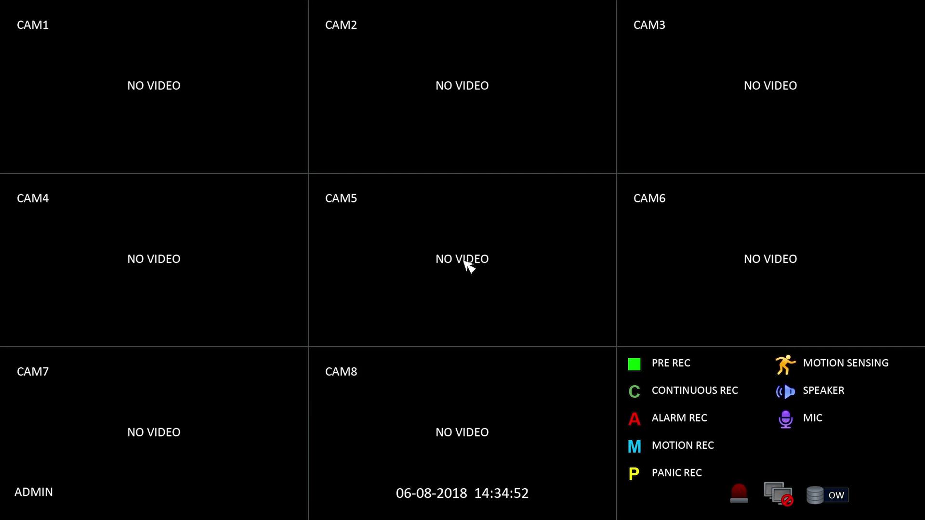
Step: Open Camera Add/Delete under Camera Installation, accepting that recording will stop
mouse_move(869, 313)
mouse_move(2, 504)
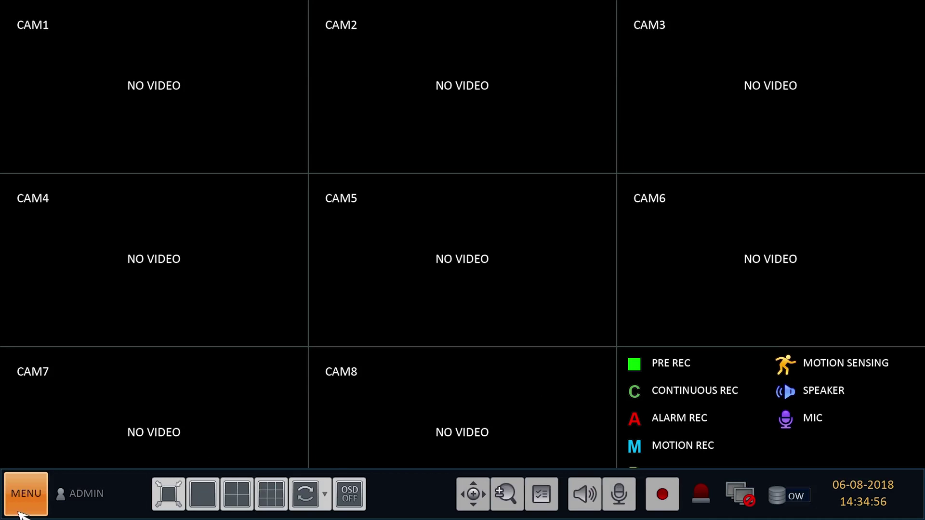
click(19, 509)
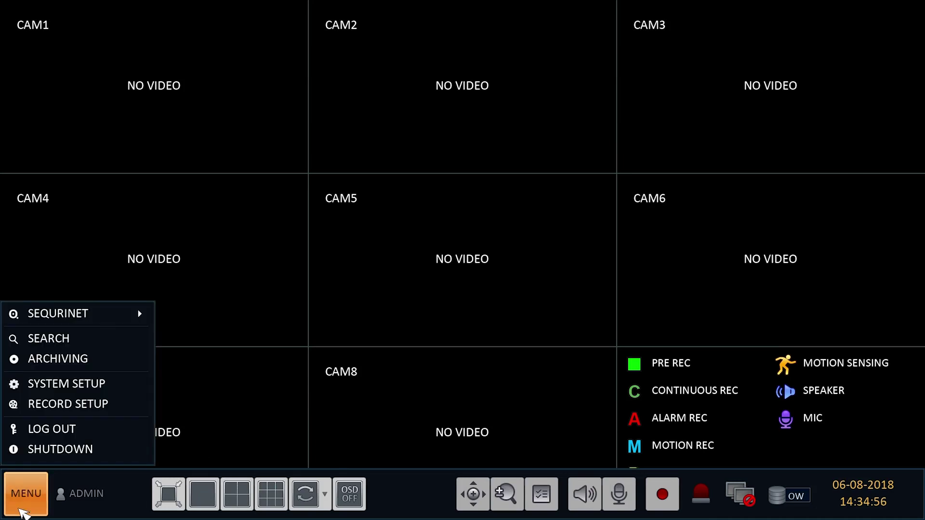
click(44, 386)
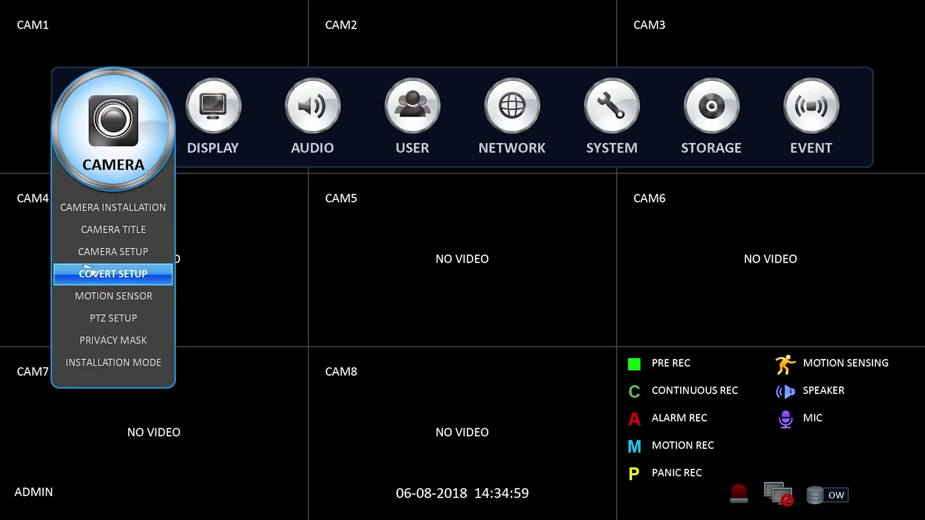
click(96, 205)
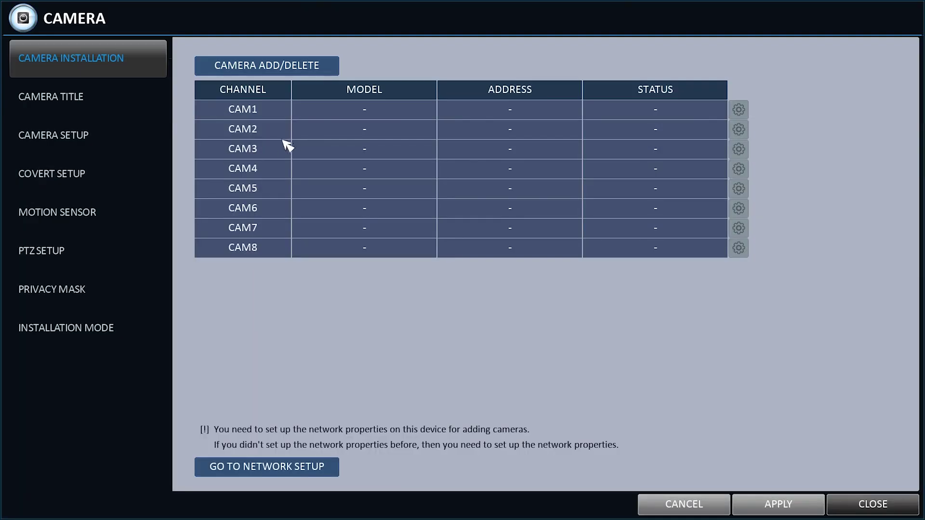
click(308, 72)
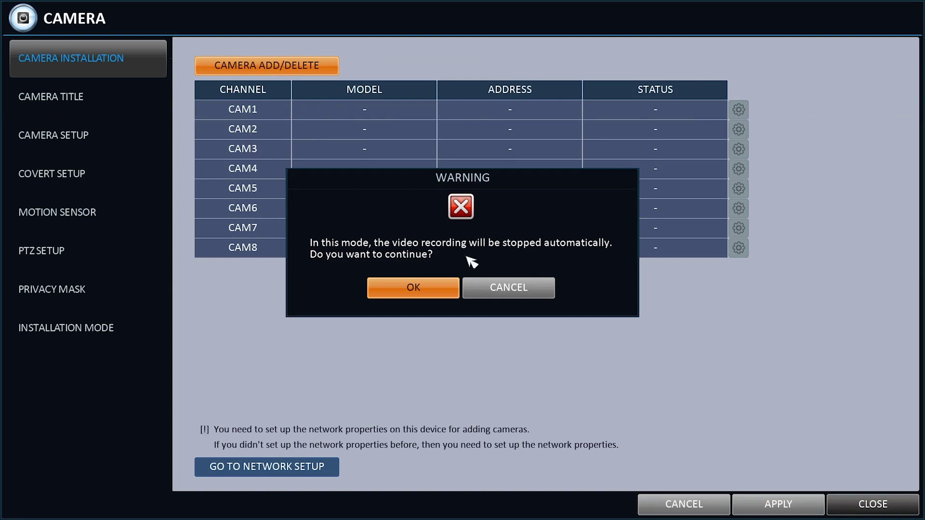
click(447, 291)
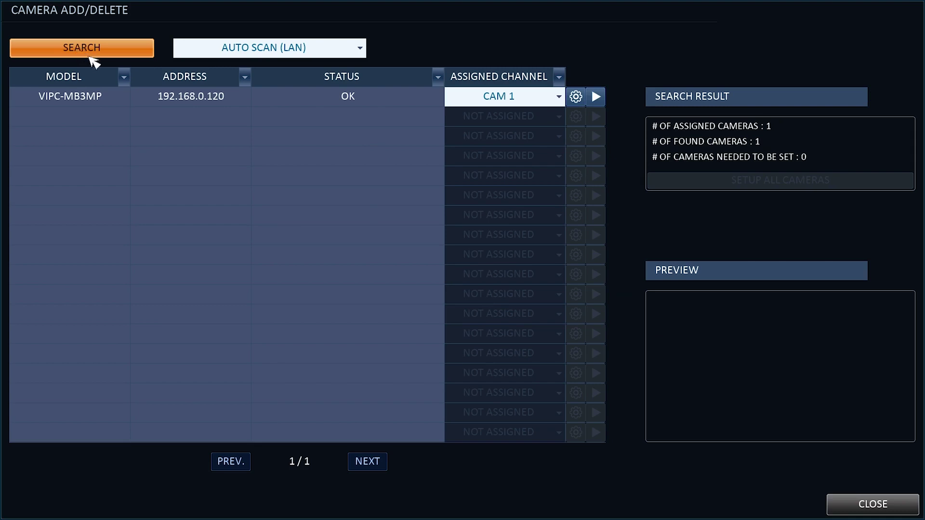
Step: Assign the VIPC-MB3MP camera to CAM 3, apply the change, and exit to live view
click(559, 97)
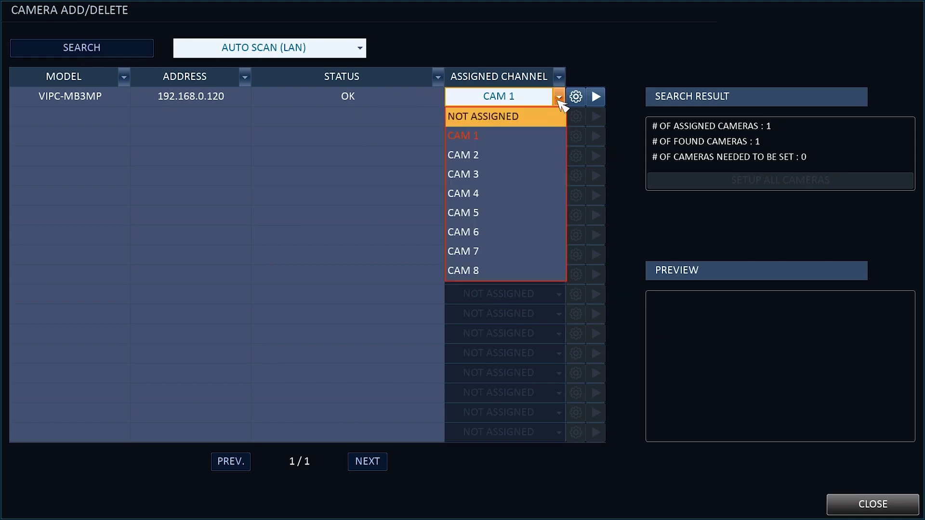
click(511, 173)
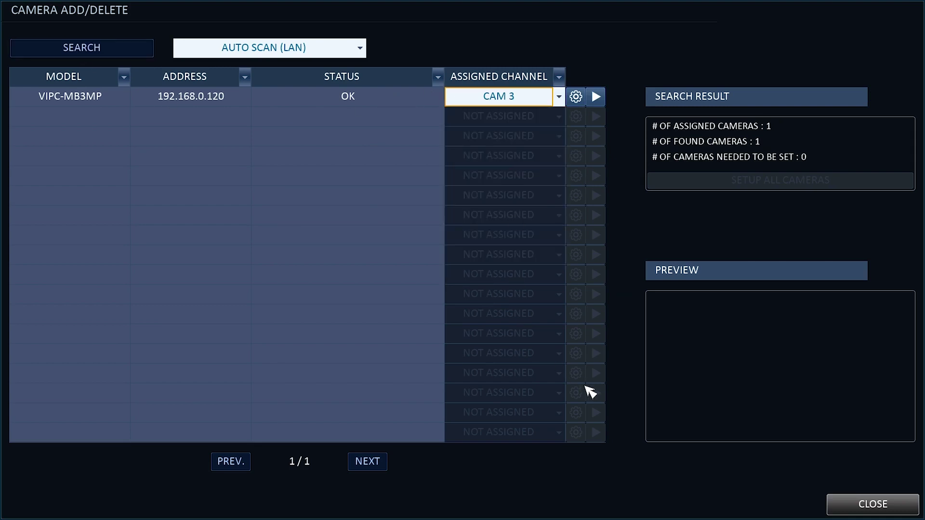
click(881, 504)
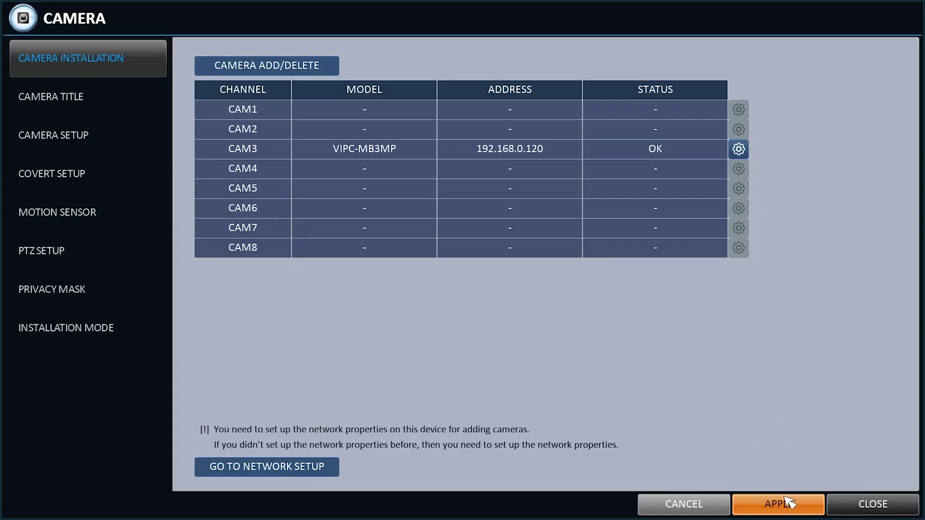
click(807, 506)
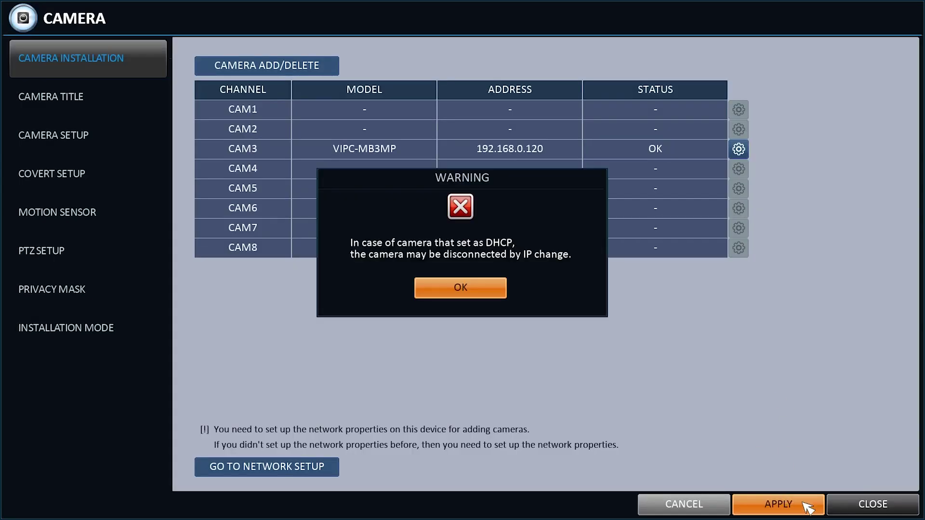
click(461, 287)
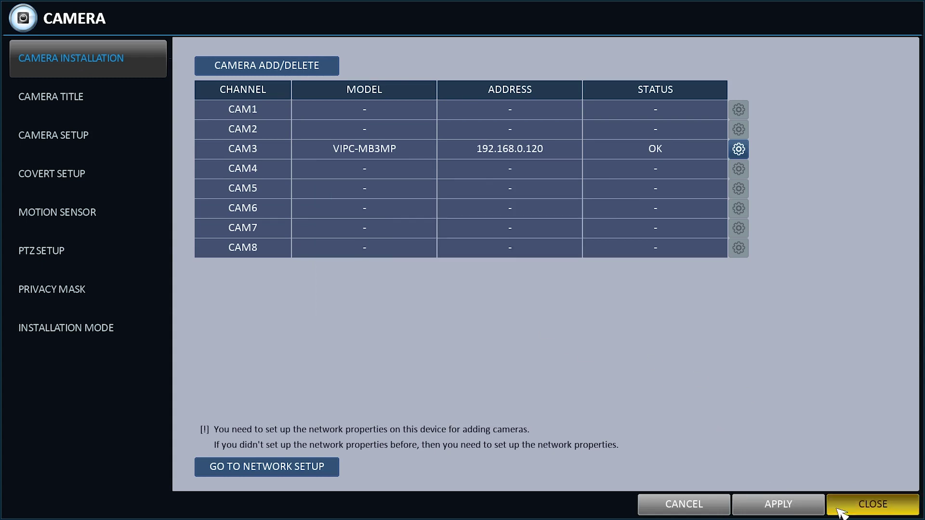
click(841, 510)
right_click(574, 413)
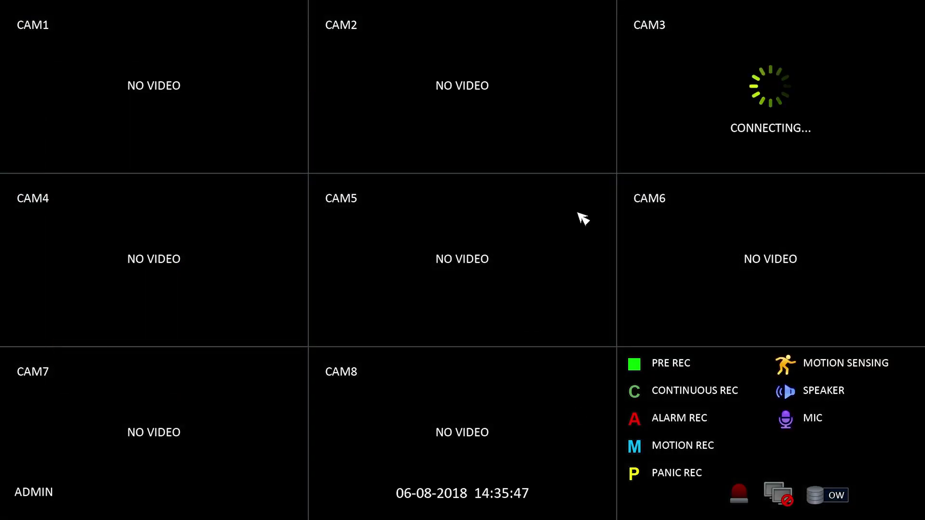